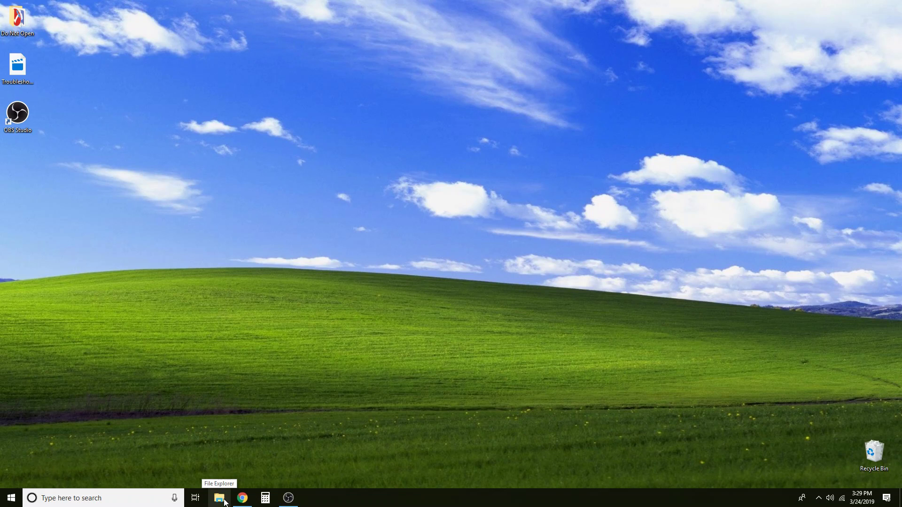
Step: Show USB Drive (E:) with its PS4 folder and open its Properties to confirm FAT32
{"action": "left_click", "coordinate": [222, 501]}
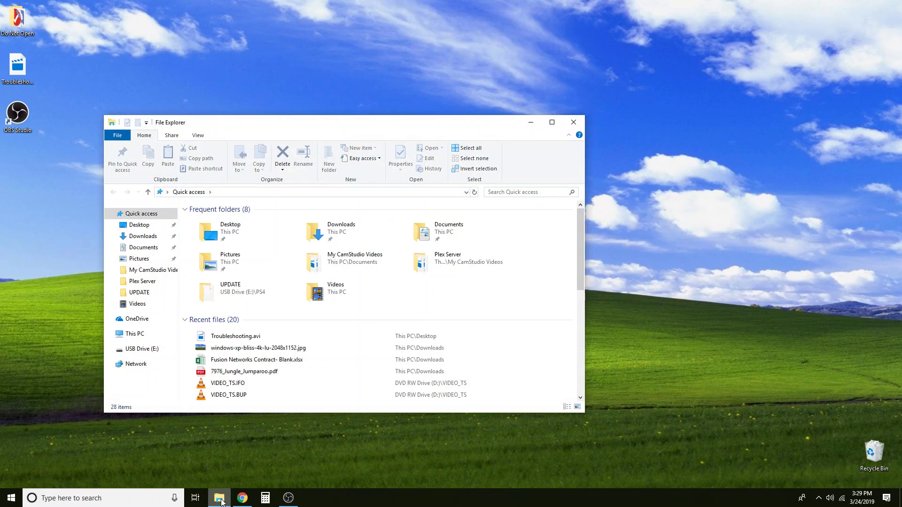
{"action": "left_click", "coordinate": [137, 350]}
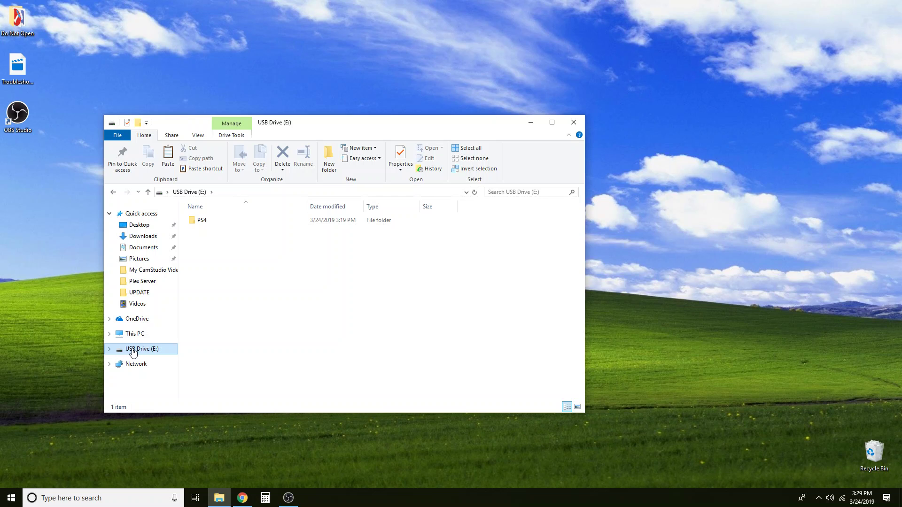
{"action": "right_click", "coordinate": [133, 351]}
{"action": "left_click", "coordinate": [151, 339]}
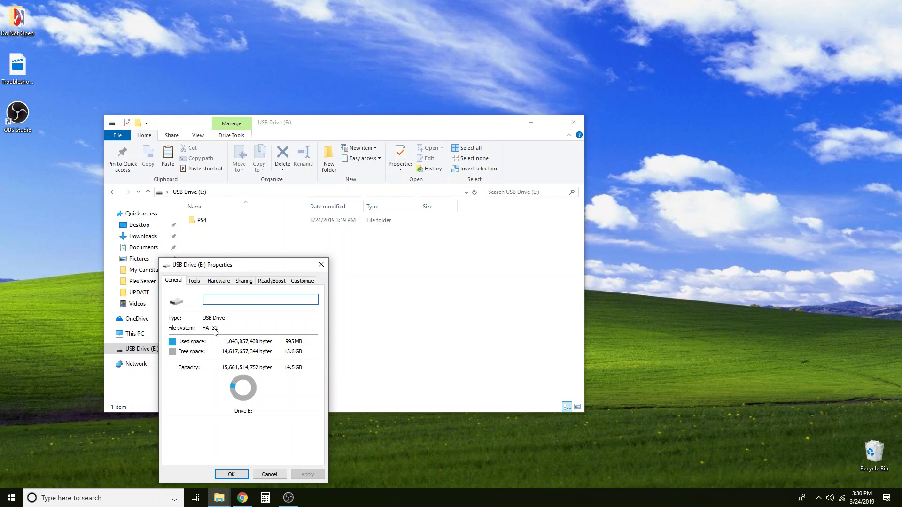
Step: Format USB Drive (E:) with the FAT32 file system, accepting the data-erase warning
{"action": "left_click", "coordinate": [231, 474]}
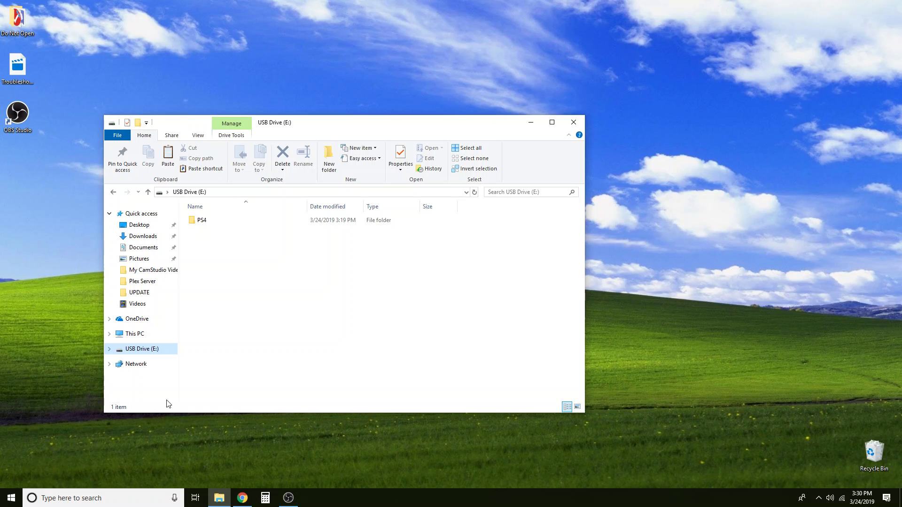
{"action": "right_click", "coordinate": [135, 352]}
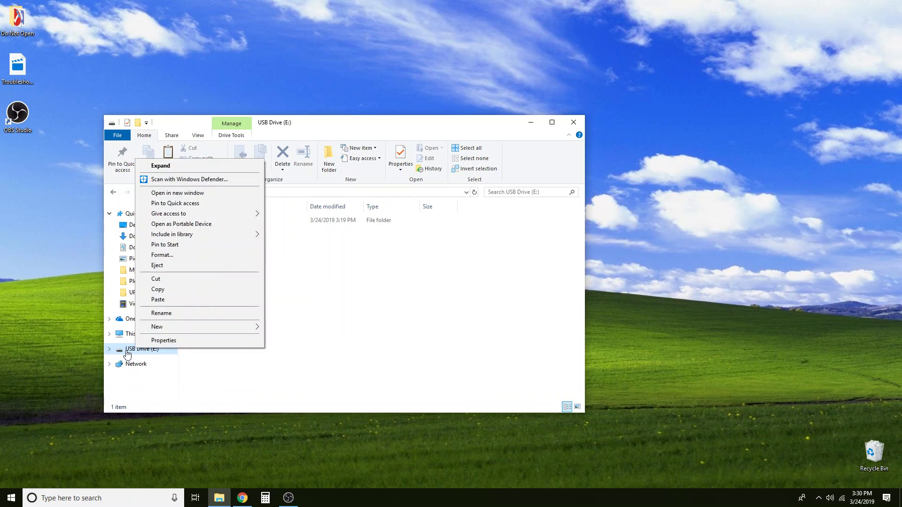
{"action": "left_click", "coordinate": [162, 255]}
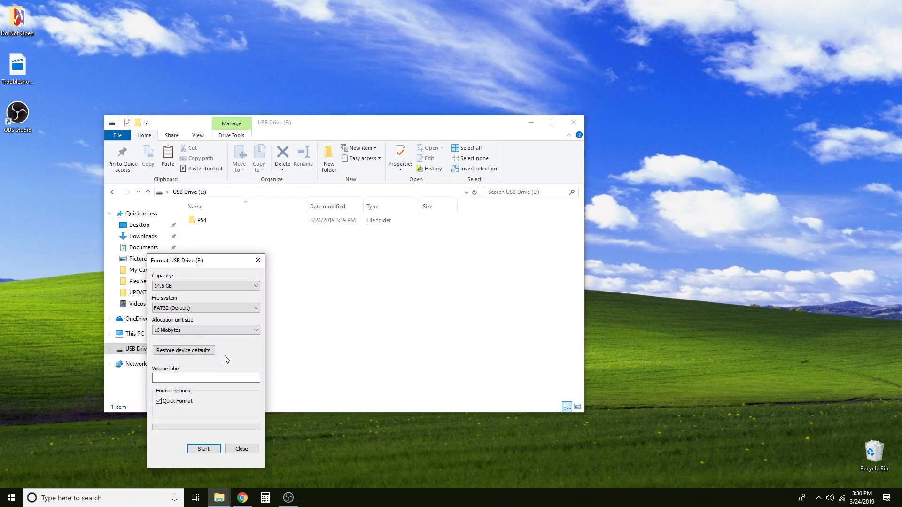
{"action": "left_click", "coordinate": [190, 309]}
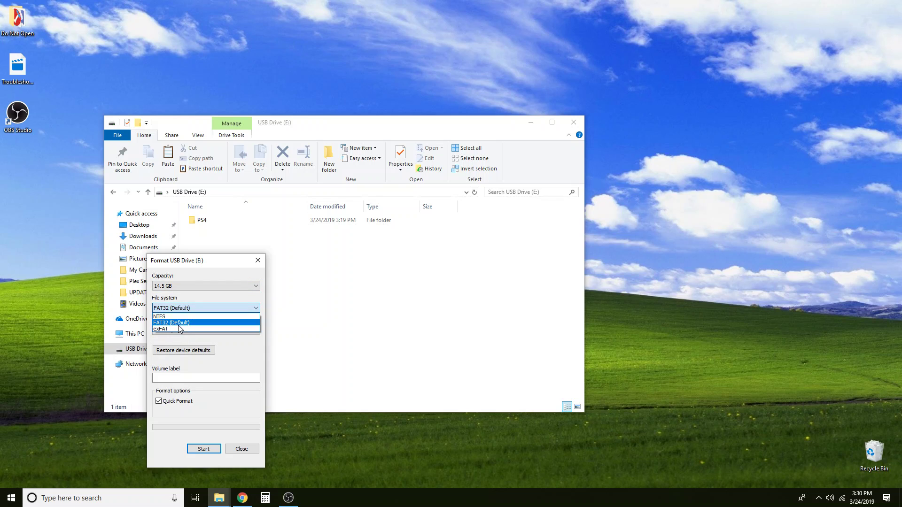
{"action": "left_click", "coordinate": [178, 323]}
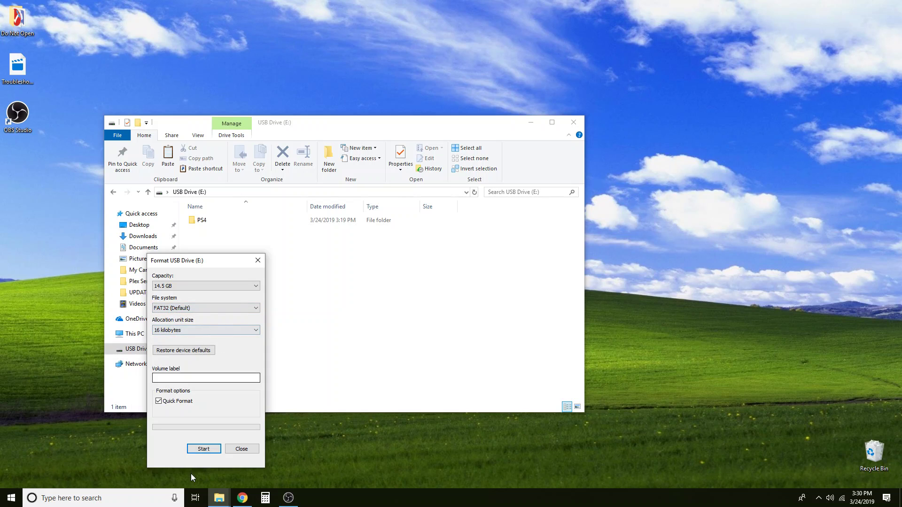
{"action": "left_click", "coordinate": [203, 448]}
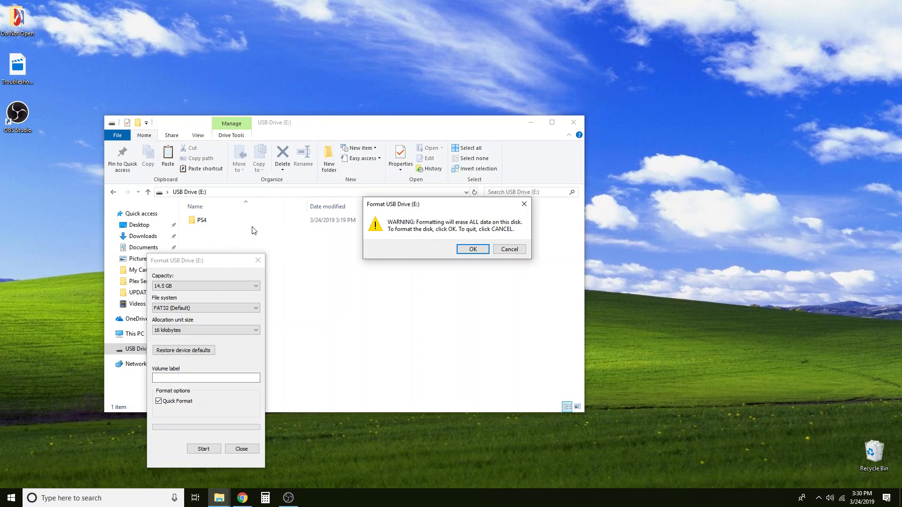
{"action": "left_click", "coordinate": [469, 253]}
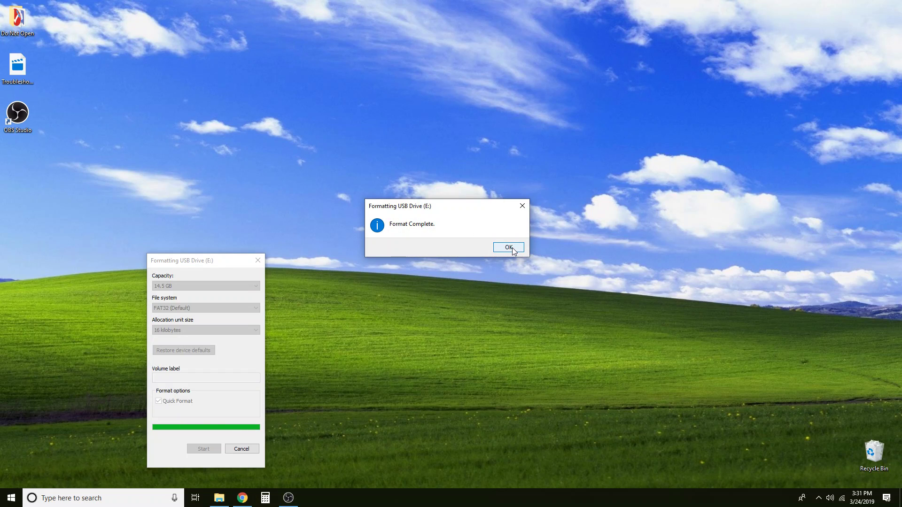
{"action": "left_click", "coordinate": [510, 248]}
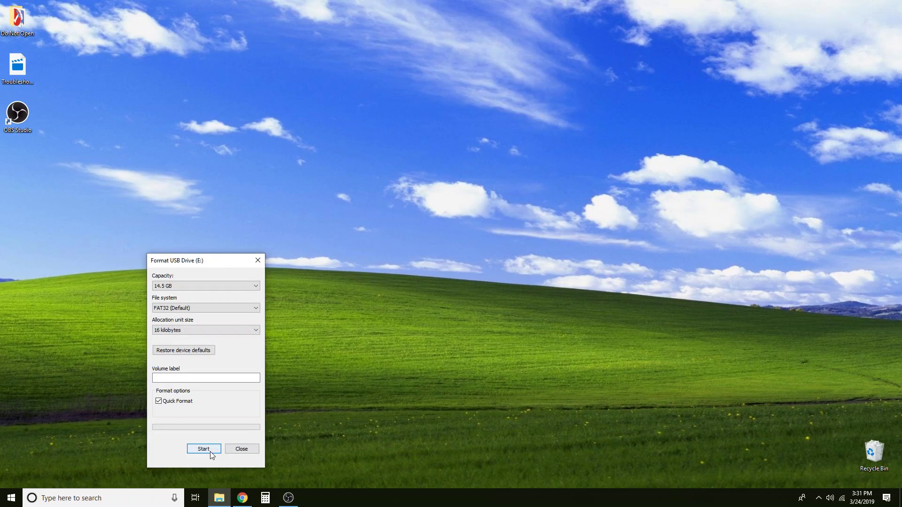
Step: Cancel the repeated format and check the drive's Properties now show only 64 KB used
{"action": "left_click", "coordinate": [209, 450]}
{"action": "left_click", "coordinate": [508, 249]}
{"action": "left_click", "coordinate": [257, 260]}
{"action": "left_click", "coordinate": [220, 499]}
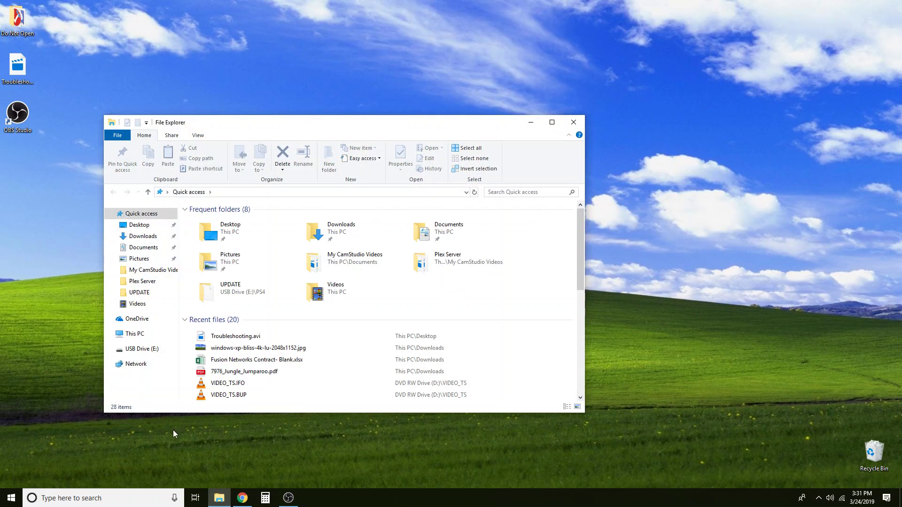
{"action": "right_click", "coordinate": [149, 349]}
{"action": "left_click", "coordinate": [159, 340]}
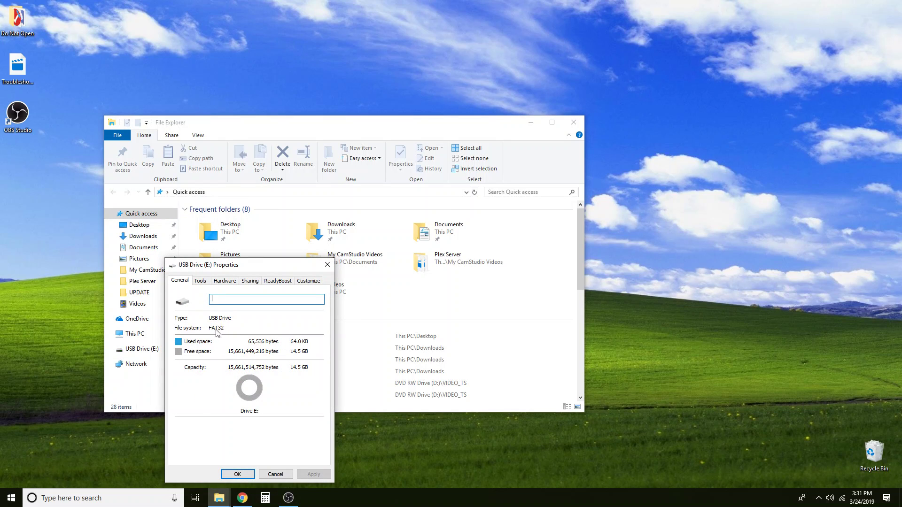
{"action": "left_click", "coordinate": [237, 474]}
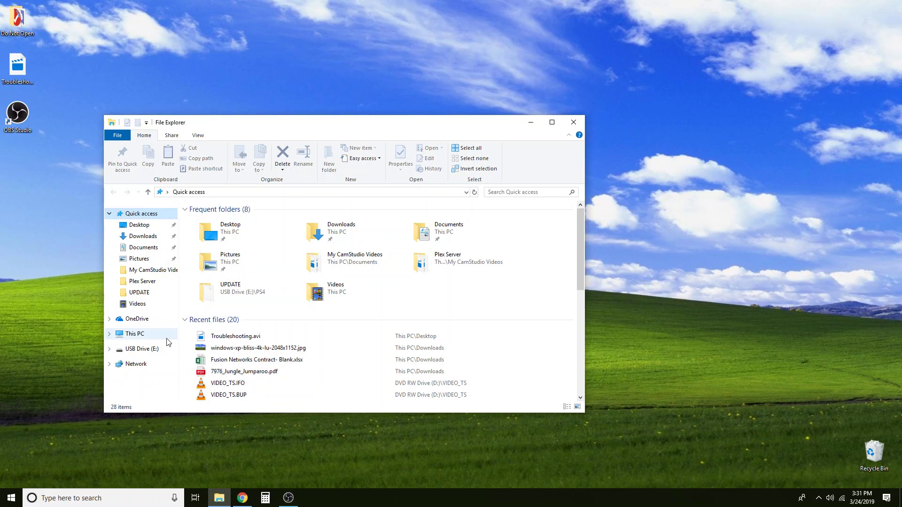
Step: Create a new folder named PS4 on the empty USB Drive (E:)
{"action": "left_click", "coordinate": [139, 350]}
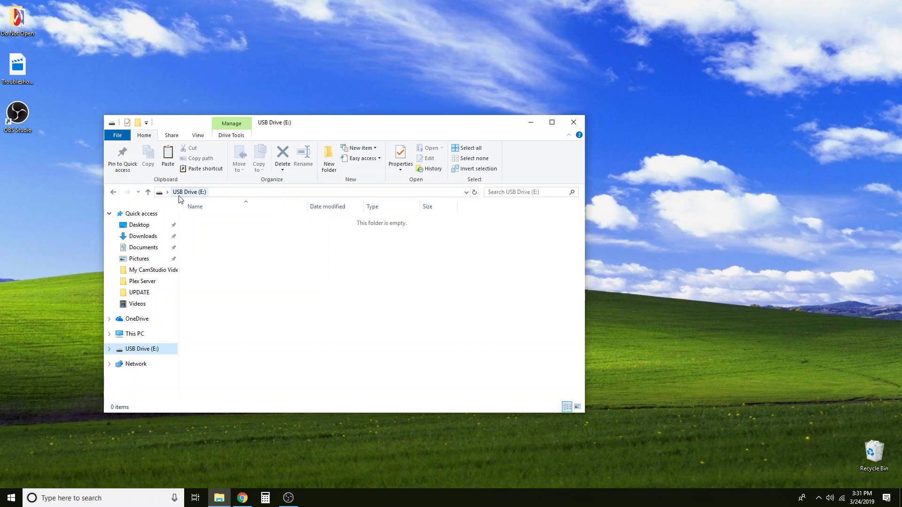
{"action": "right_click", "coordinate": [234, 260]}
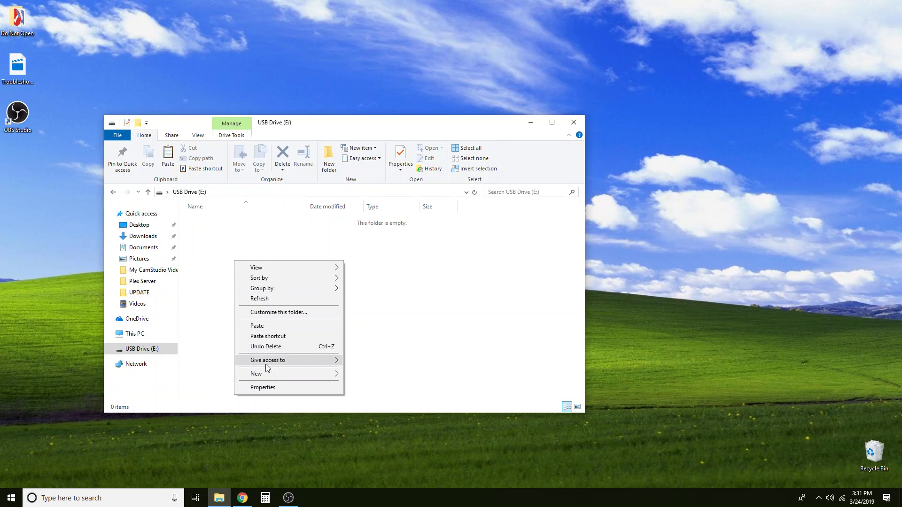
{"action": "mouse_move", "coordinate": [258, 376]}
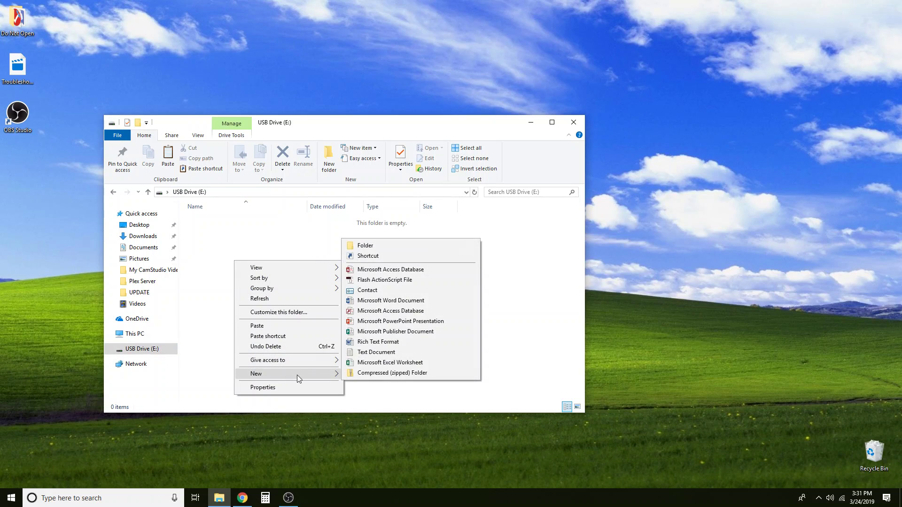
{"action": "left_click", "coordinate": [377, 246]}
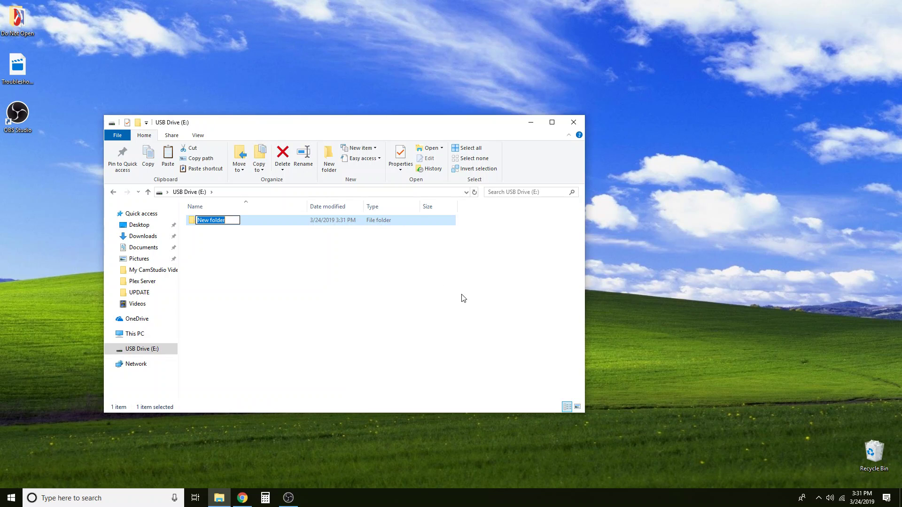
{"action": "type", "text": "PS4"}
{"action": "left_click", "coordinate": [276, 283]}
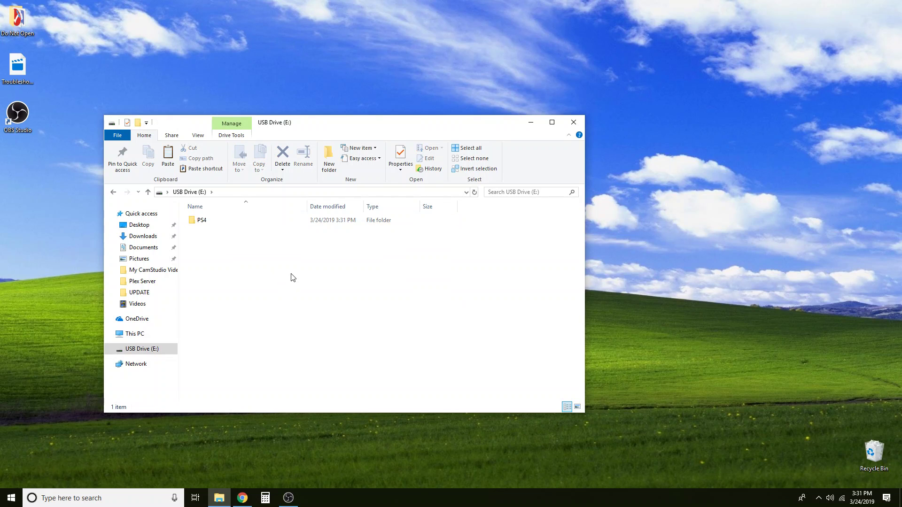
Step: Inside PS4, create a folder named UPDATE and open it, giving E:\PS4\UPDATE
{"action": "double_click", "coordinate": [210, 225]}
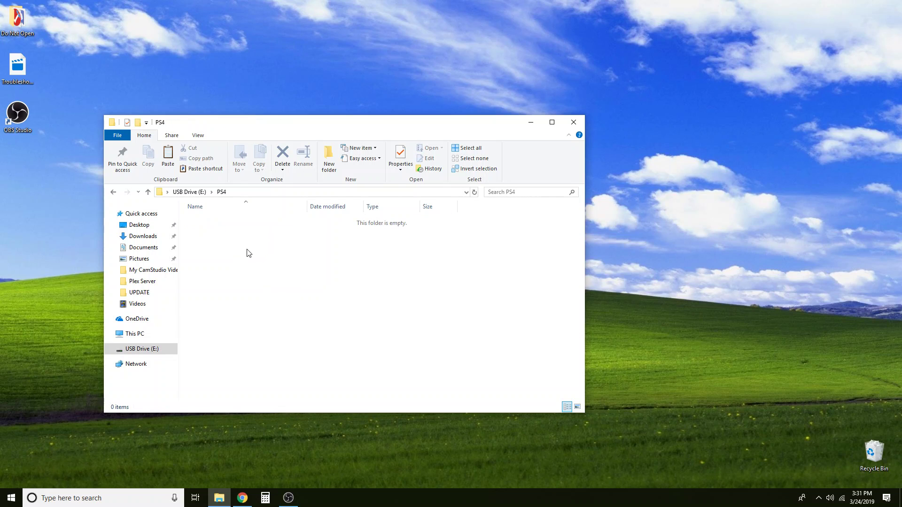
{"action": "right_click", "coordinate": [237, 243]}
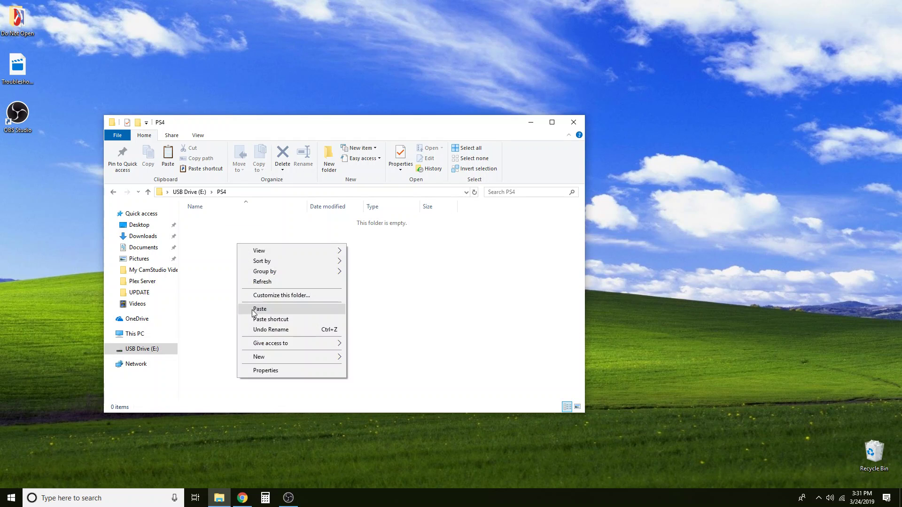
{"action": "mouse_move", "coordinate": [284, 359]}
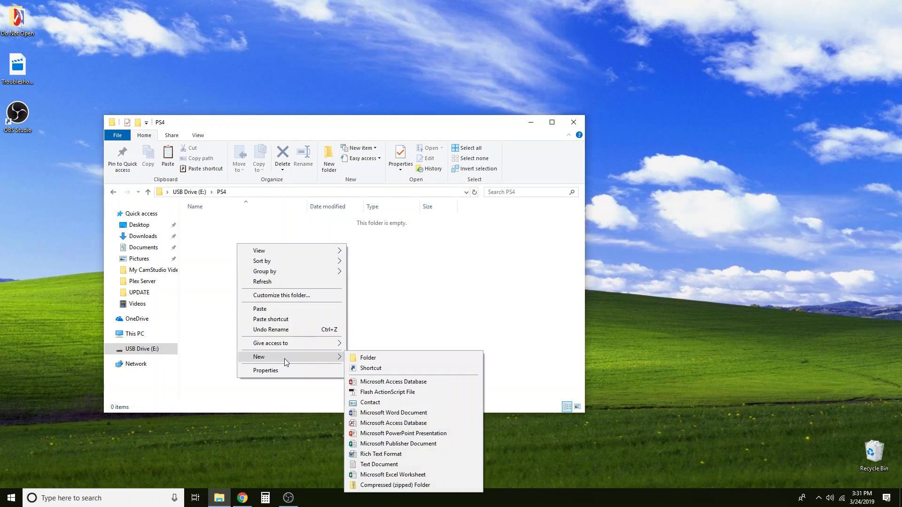
{"action": "left_click", "coordinate": [366, 357]}
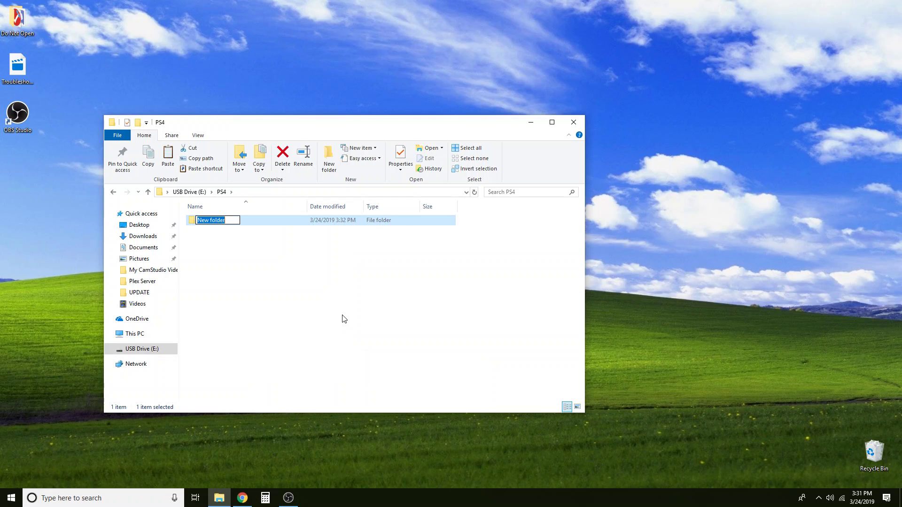
{"action": "type", "text": "UPDATE"}
{"action": "left_click", "coordinate": [258, 310]}
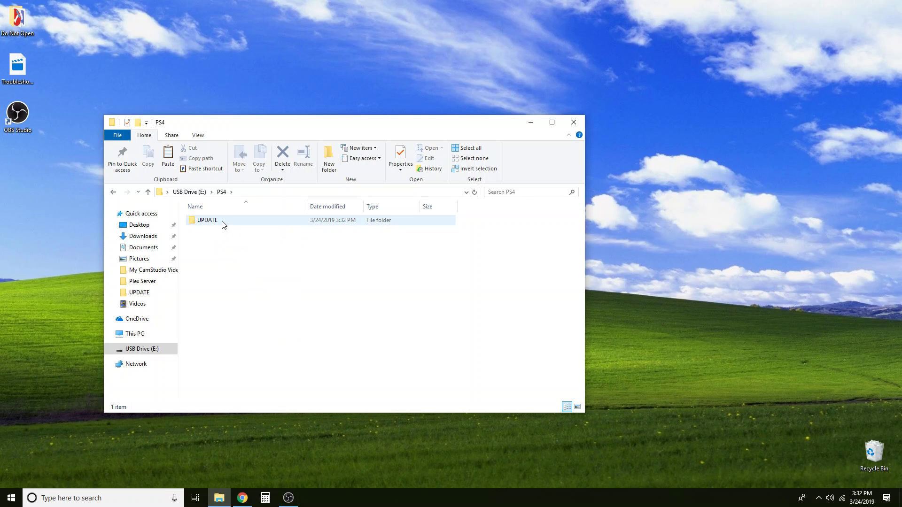
{"action": "double_click", "coordinate": [224, 224]}
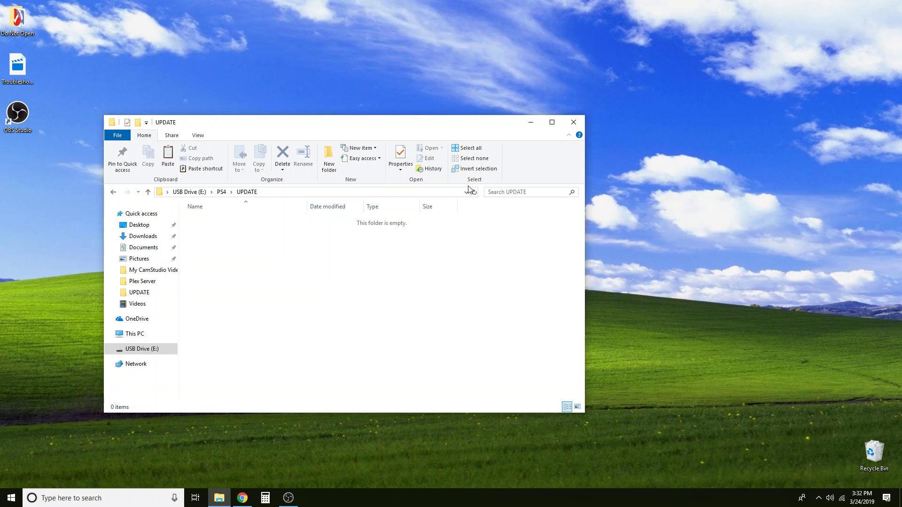
Step: Read the PS4 System Software Update 6.50 page's 'Perform a New Installation' USB instructions
{"action": "left_click", "coordinate": [531, 123]}
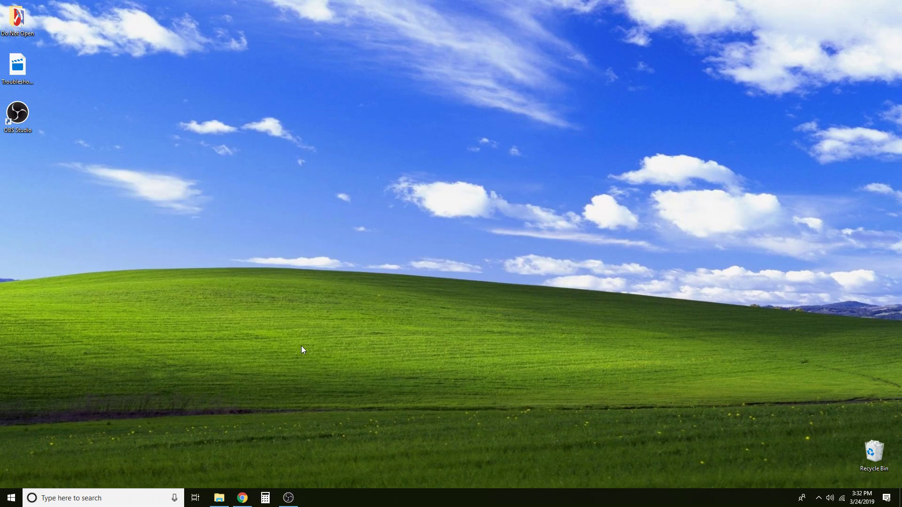
{"action": "left_click", "coordinate": [242, 498]}
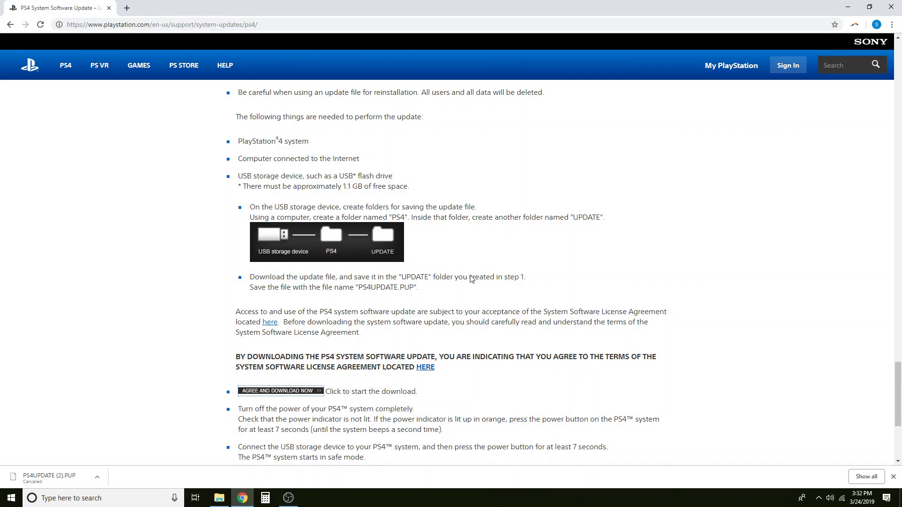
{"action": "scroll", "coordinate": [458, 263], "scroll_direction": "up", "scroll_amount": 15}
{"action": "scroll", "coordinate": [455, 259], "scroll_direction": "up", "scroll_amount": 4}
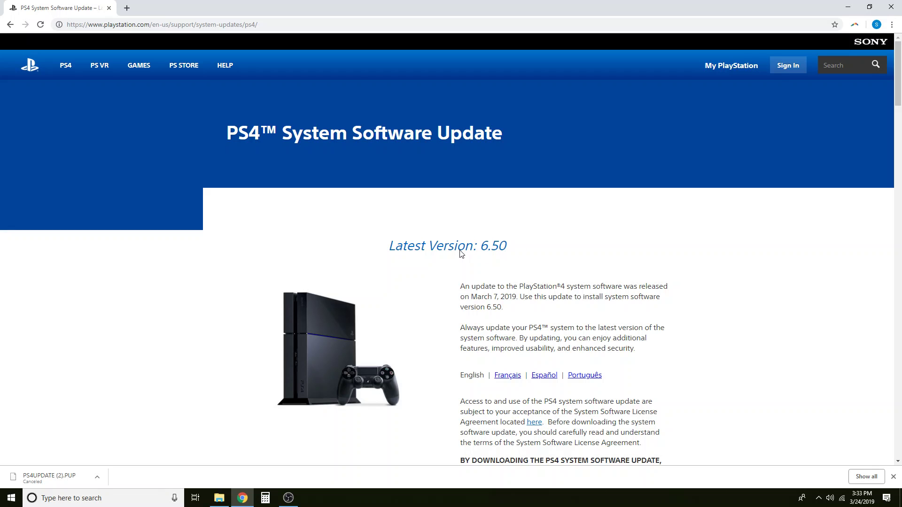
{"action": "scroll", "coordinate": [422, 261], "scroll_direction": "down", "scroll_amount": 6}
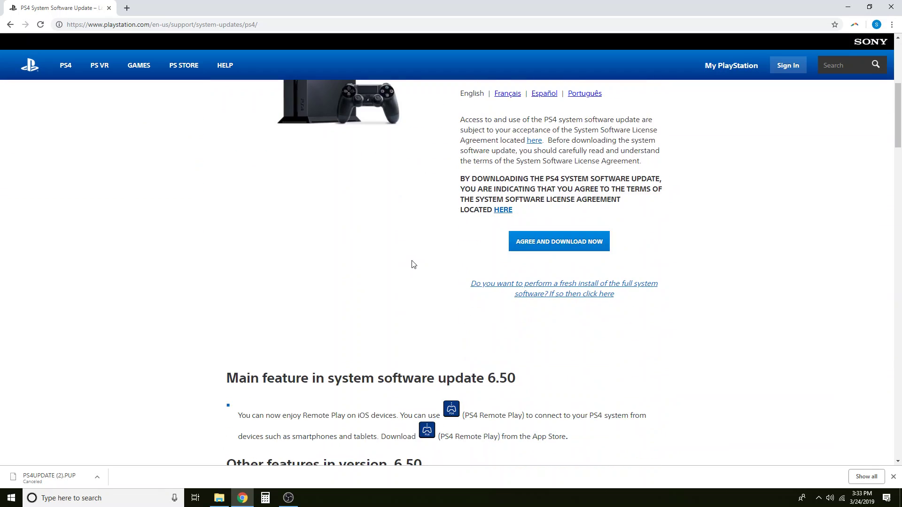
{"action": "scroll", "coordinate": [408, 270], "scroll_direction": "down", "scroll_amount": 18}
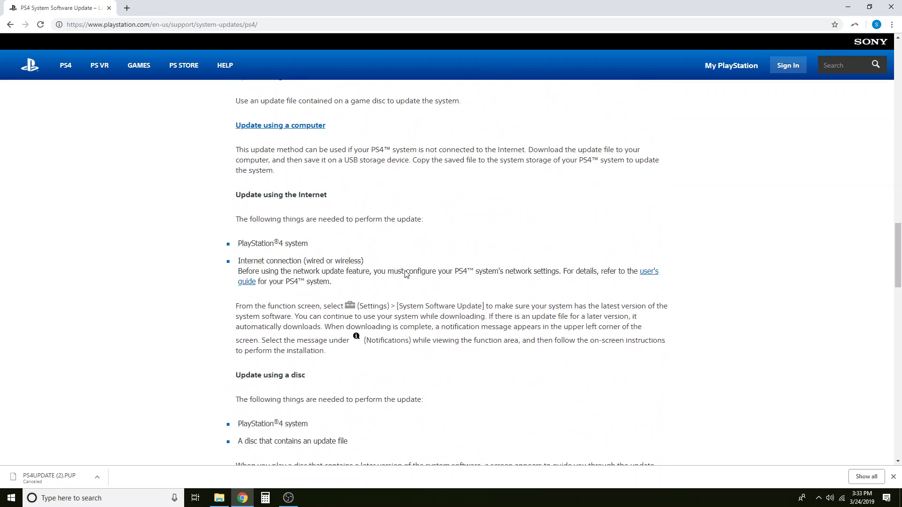
{"action": "scroll", "coordinate": [406, 275], "scroll_direction": "down", "scroll_amount": 8}
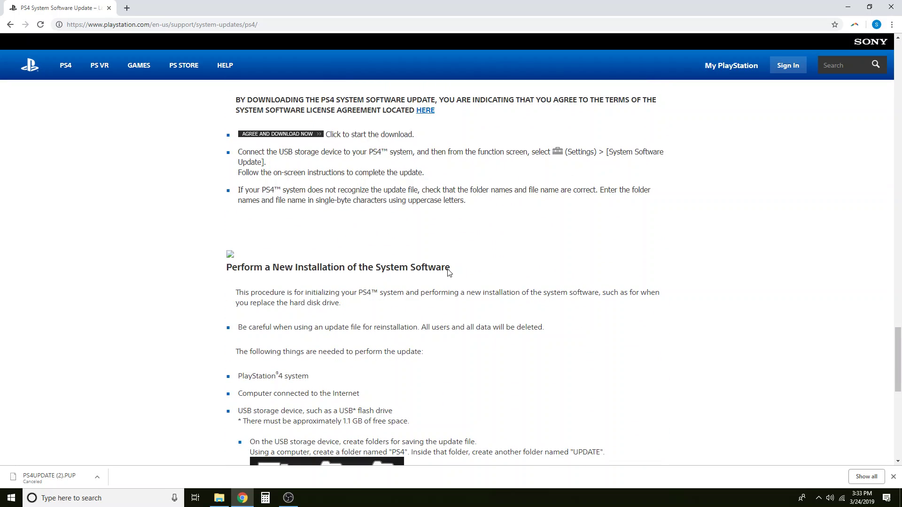
{"action": "scroll", "coordinate": [447, 272], "scroll_direction": "down", "scroll_amount": 5}
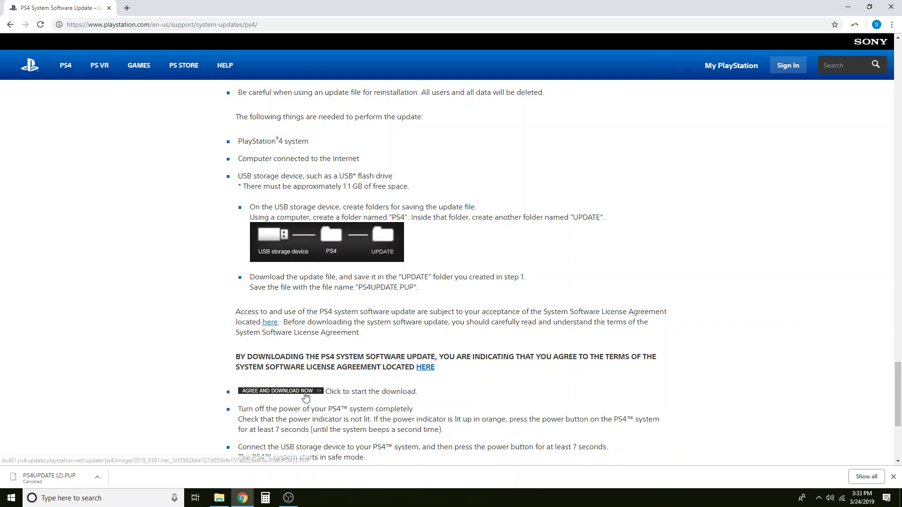
{"action": "scroll", "coordinate": [367, 291], "scroll_direction": "up", "scroll_amount": 2}
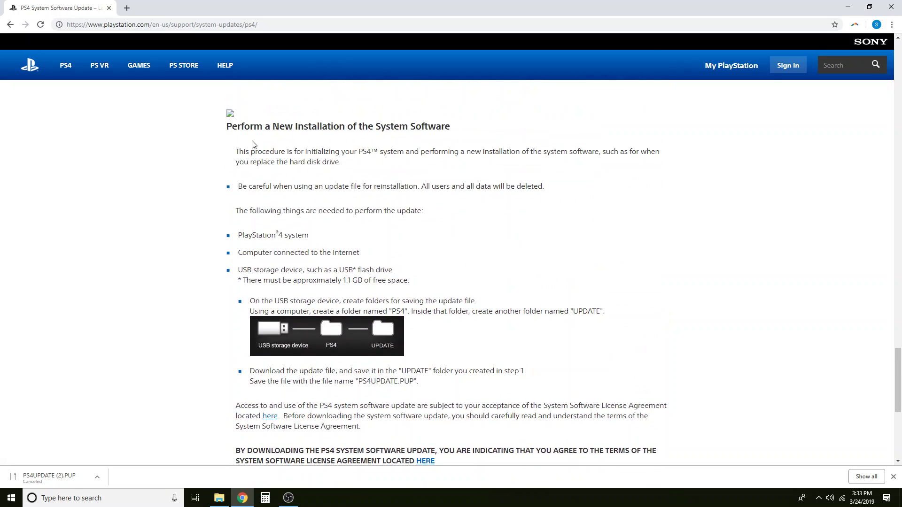
{"action": "scroll", "coordinate": [252, 144], "scroll_direction": "up", "scroll_amount": 20}
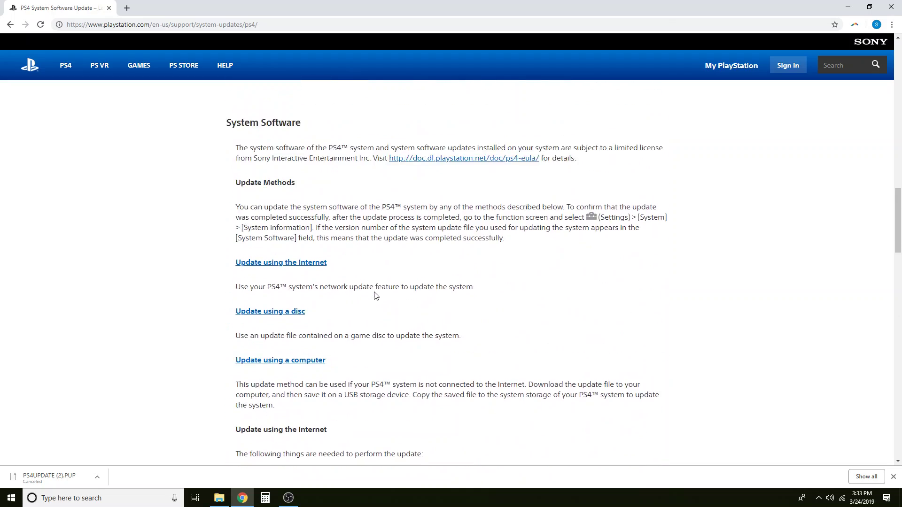
{"action": "scroll", "coordinate": [375, 295], "scroll_direction": "up", "scroll_amount": 15}
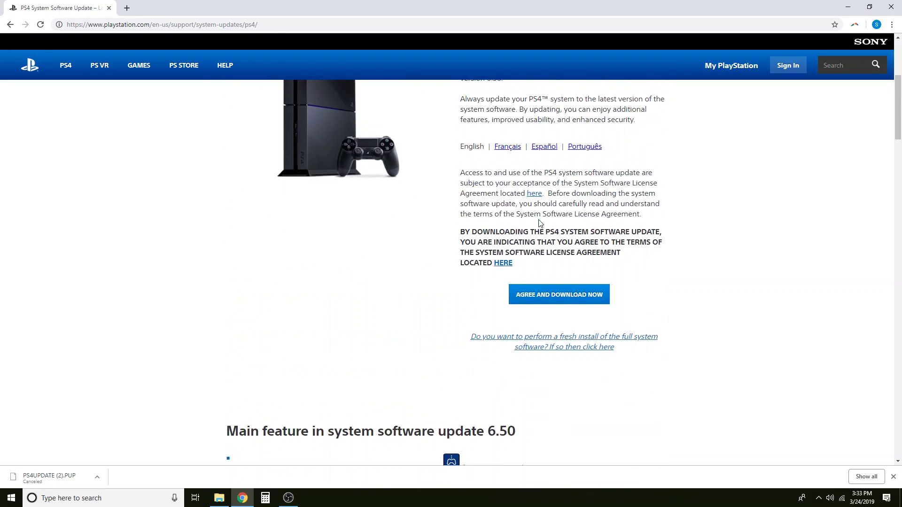
{"action": "scroll", "coordinate": [521, 228], "scroll_direction": "up", "scroll_amount": 4}
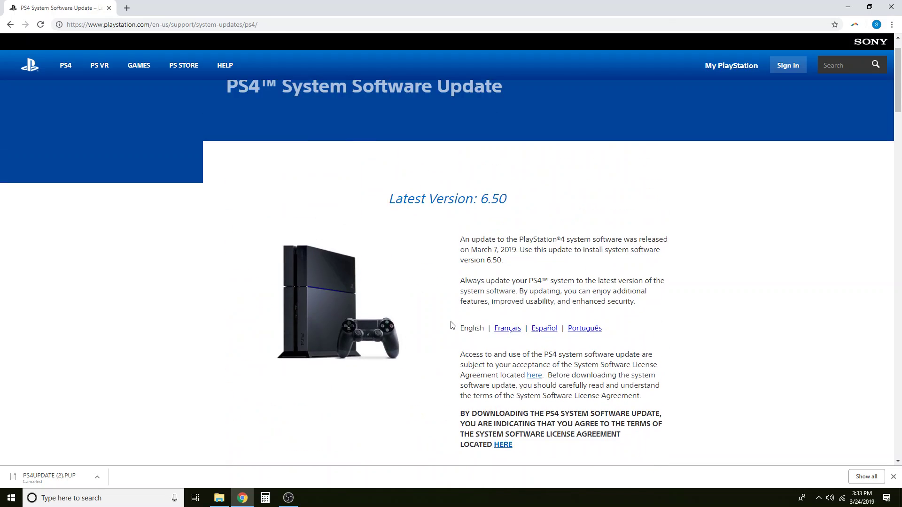
{"action": "scroll", "coordinate": [423, 334], "scroll_direction": "down", "scroll_amount": 4}
{"action": "scroll", "coordinate": [438, 327], "scroll_direction": "down", "scroll_amount": 6}
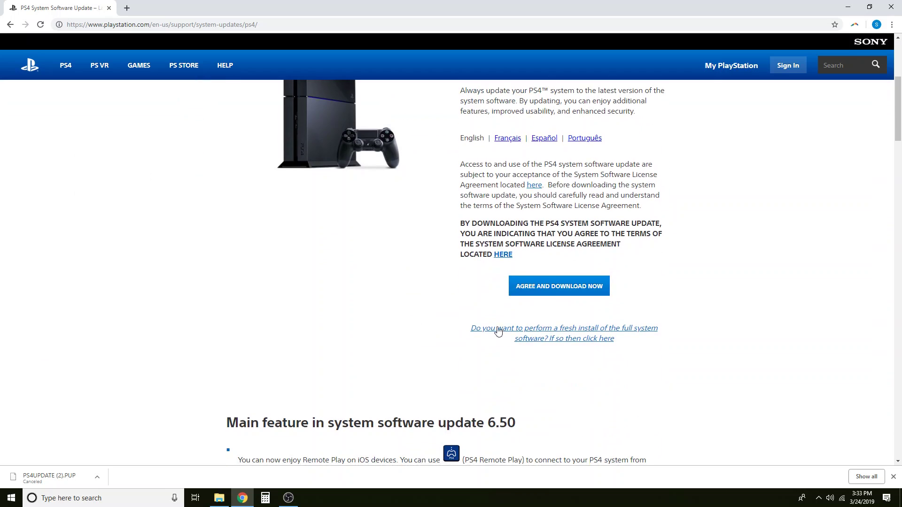
{"action": "scroll", "coordinate": [630, 241], "scroll_direction": "up", "scroll_amount": 6}
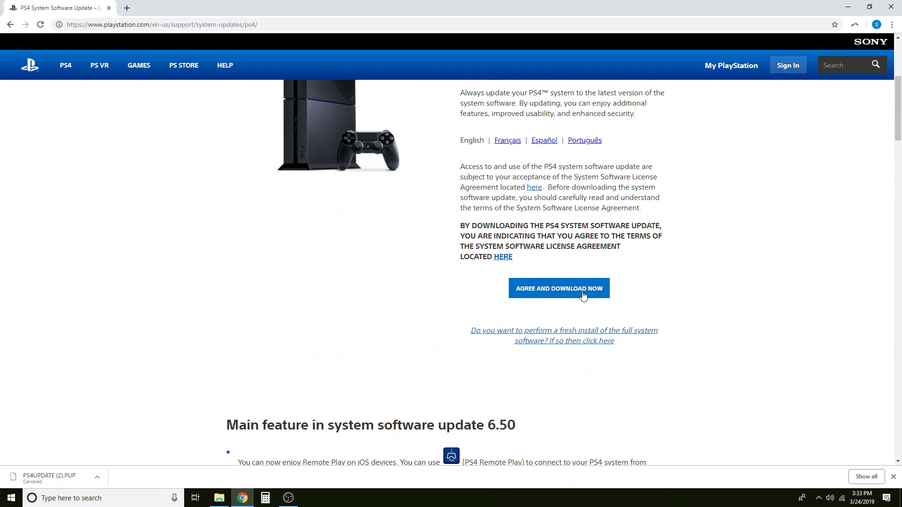
{"action": "scroll", "coordinate": [258, 244], "scroll_direction": "down", "scroll_amount": 9}
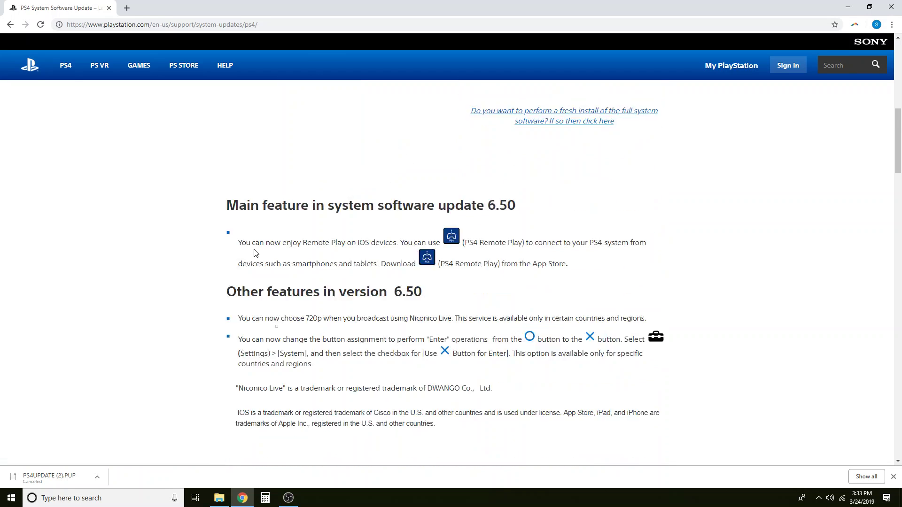
{"action": "scroll", "coordinate": [258, 255], "scroll_direction": "down", "scroll_amount": 15}
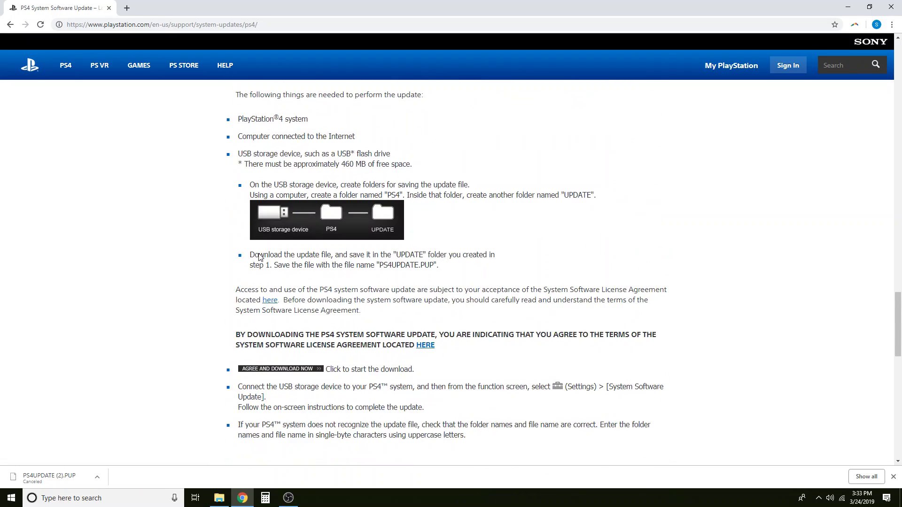
{"action": "scroll", "coordinate": [260, 256], "scroll_direction": "down", "scroll_amount": 2}
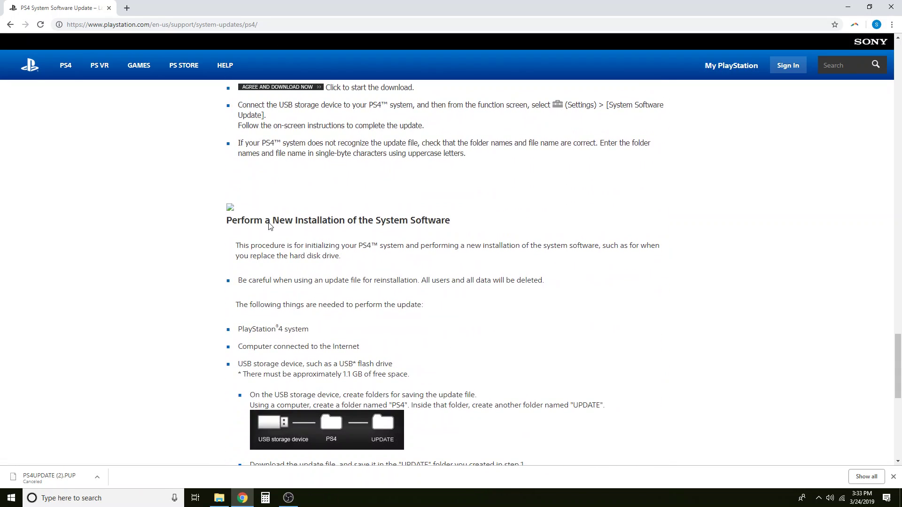
{"action": "scroll", "coordinate": [427, 230], "scroll_direction": "down", "scroll_amount": 5}
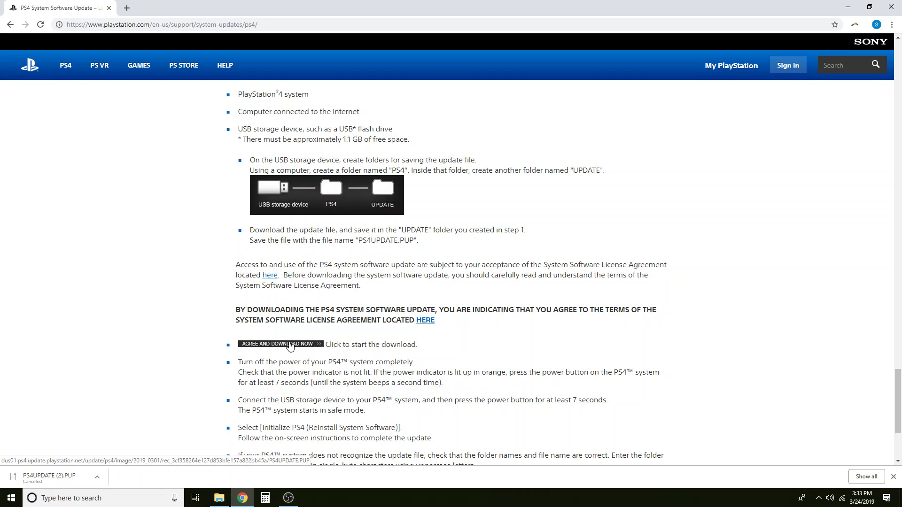
Step: Retry 'Agree and Download Now' for the update and inspect the canceled PS4UPDATE (2).PUP download's options
{"action": "left_click", "coordinate": [292, 346]}
{"action": "left_click", "coordinate": [282, 346]}
{"action": "left_click", "coordinate": [269, 346]}
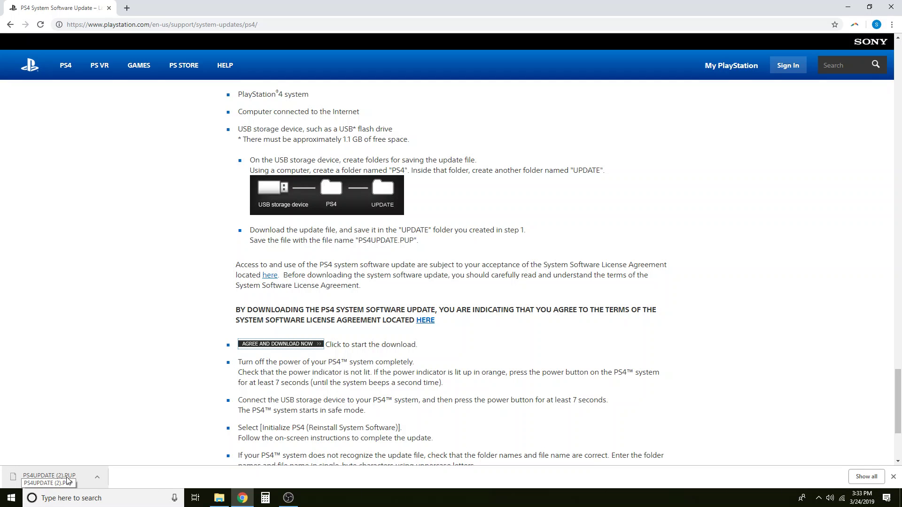
{"action": "left_click", "coordinate": [97, 477]}
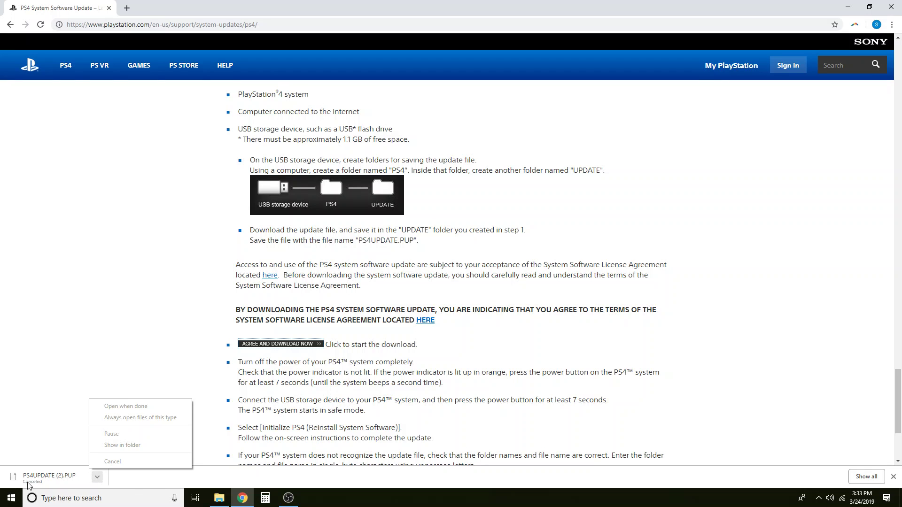
{"action": "left_click", "coordinate": [98, 481]}
{"action": "left_click", "coordinate": [98, 482]}
{"action": "left_click", "coordinate": [218, 497]}
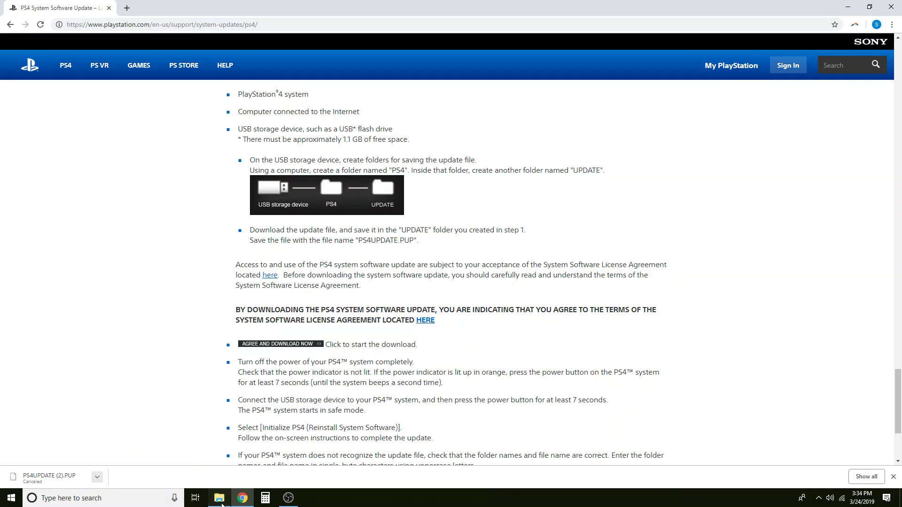
Step: Copy the 995 MB PS4UPDATE (1).PUP from the Downloads folder
{"action": "left_click", "coordinate": [143, 236]}
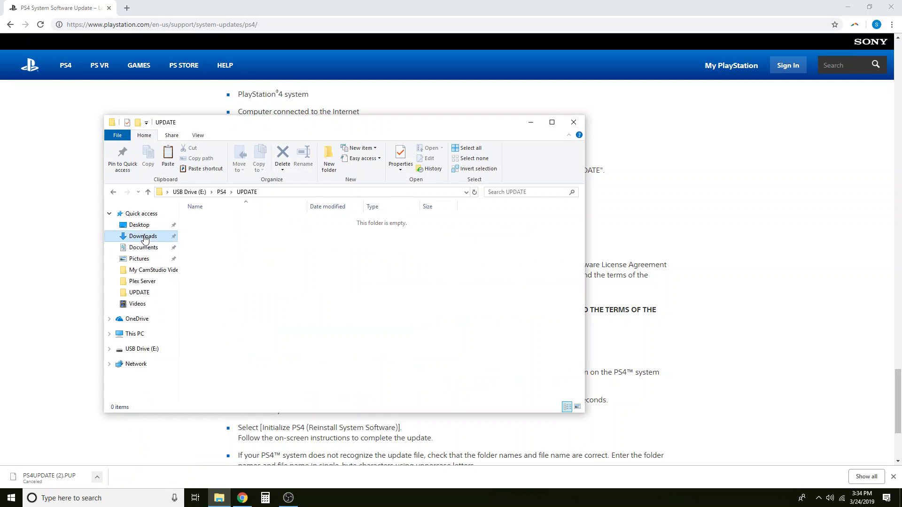
{"action": "scroll", "coordinate": [506, 315], "scroll_direction": "down", "scroll_amount": 10}
{"action": "scroll", "coordinate": [506, 316], "scroll_direction": "down", "scroll_amount": 10}
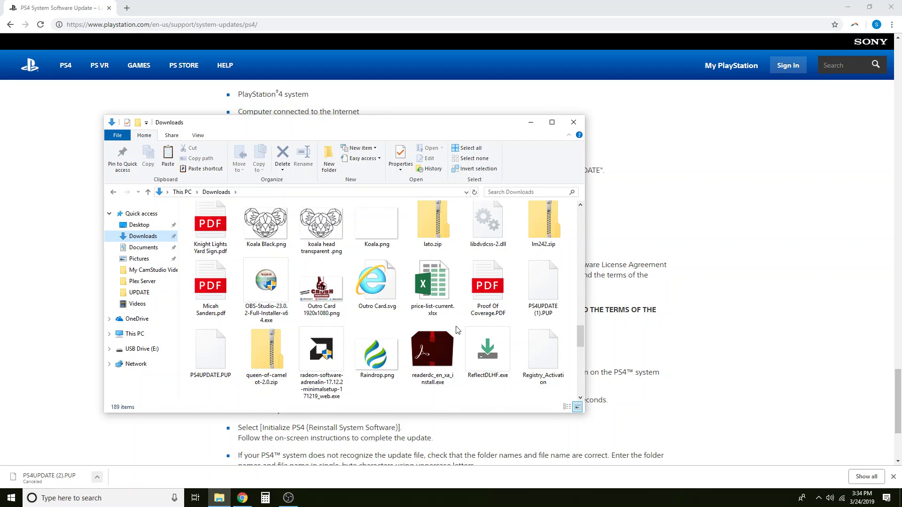
{"action": "right_click", "coordinate": [538, 281]}
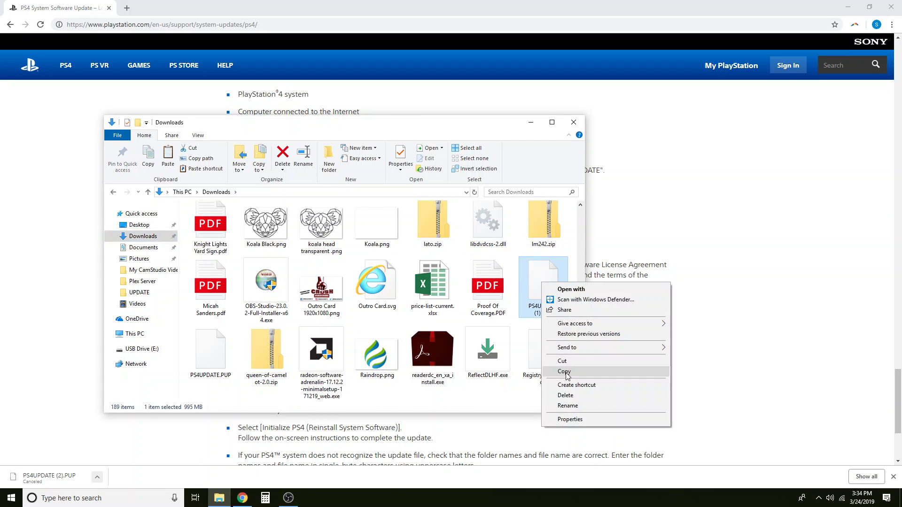
{"action": "left_click", "coordinate": [565, 371]}
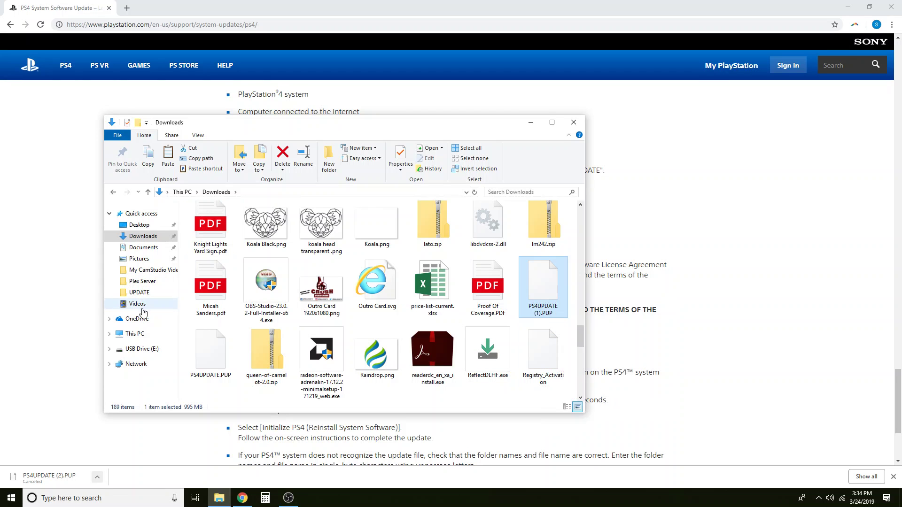
Step: Navigate to the empty E:\PS4\UPDATE folder on the USB drive
{"action": "left_click", "coordinate": [137, 349]}
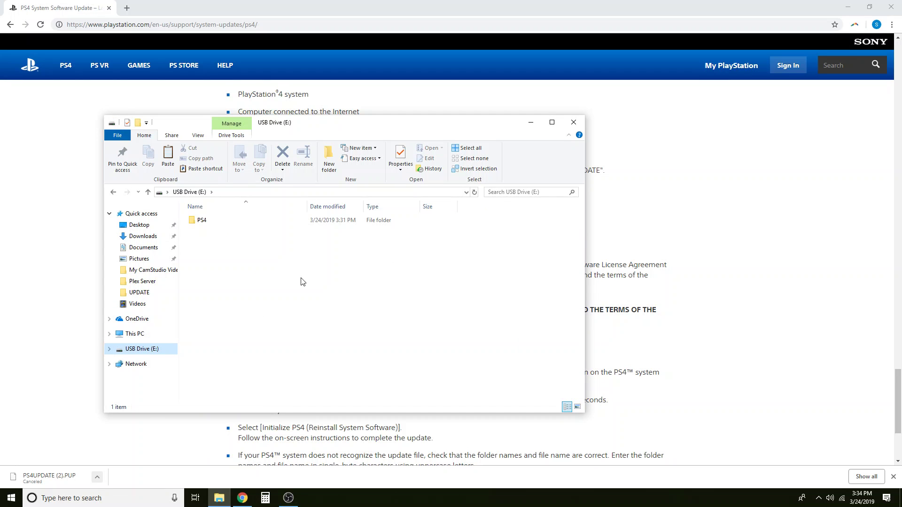
{"action": "left_click", "coordinate": [218, 223]}
{"action": "double_click", "coordinate": [218, 222]}
{"action": "double_click", "coordinate": [218, 223]}
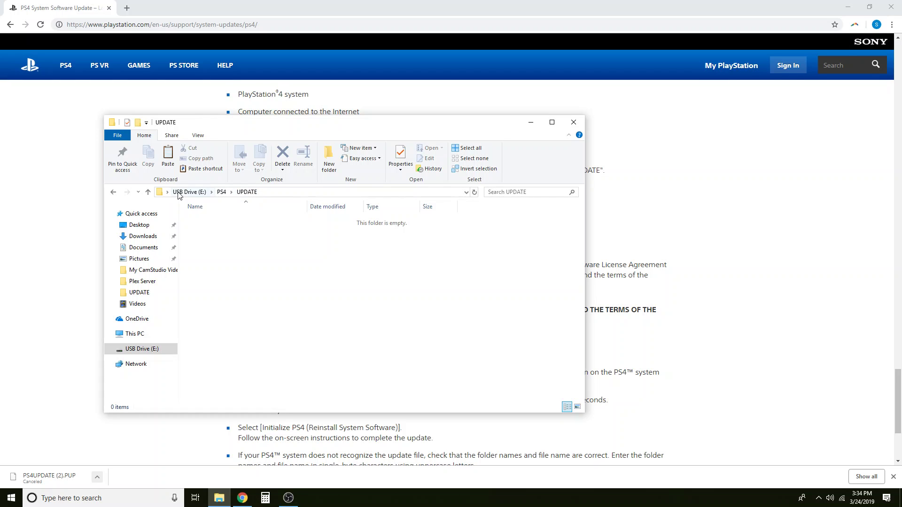
Step: Paste PS4UPDATE (1).PUP into E:\PS4\UPDATE and dismiss the Chrome notification while it copies
{"action": "right_click", "coordinate": [257, 278]}
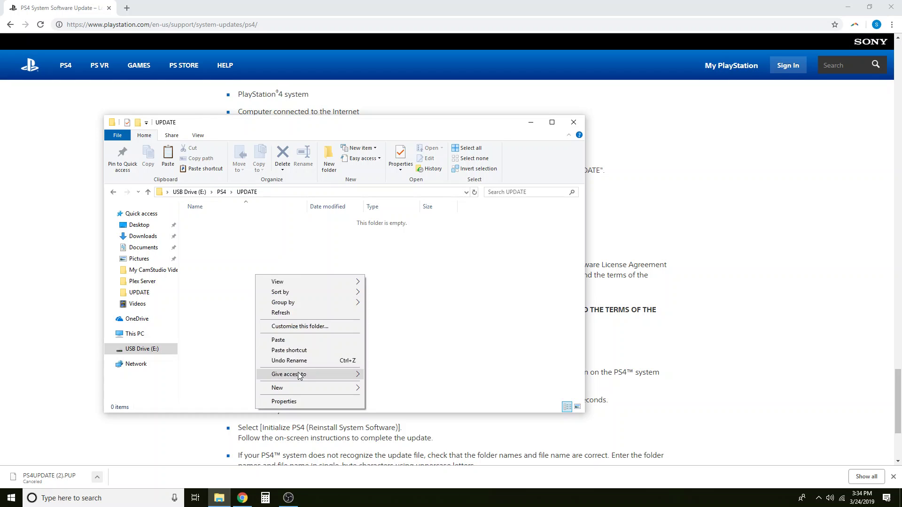
{"action": "left_click", "coordinate": [286, 340]}
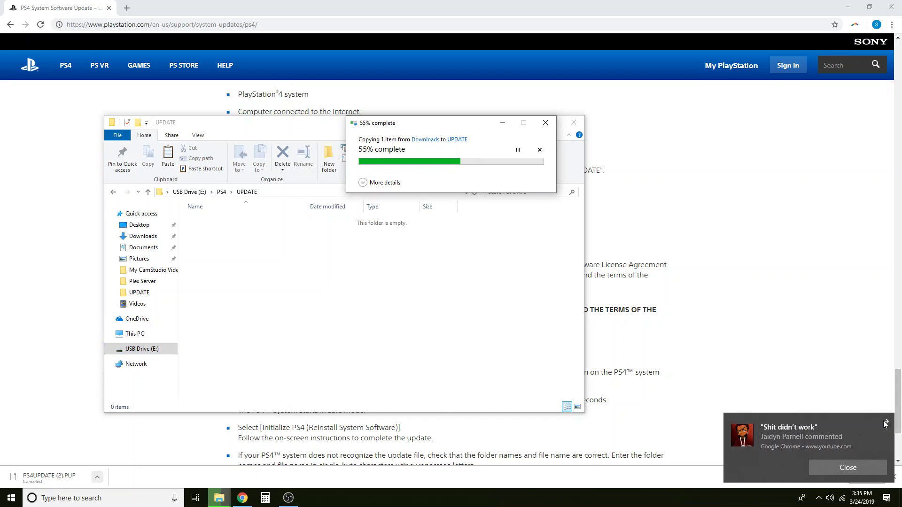
{"action": "left_click", "coordinate": [886, 422]}
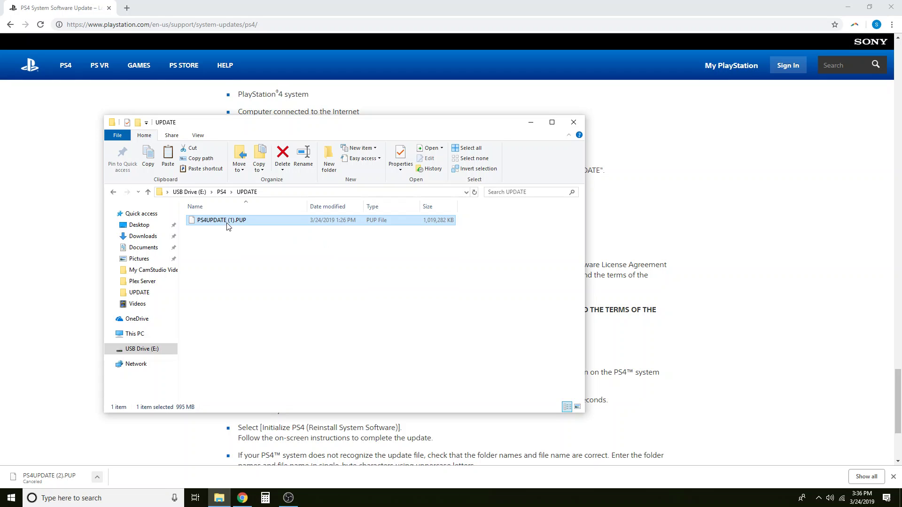
Step: Rename PS4UPDATE (1).PUP in E:\PS4\UPDATE to PS4UPDATE.PUP by removing the ' (1)'
{"action": "right_click", "coordinate": [233, 224]}
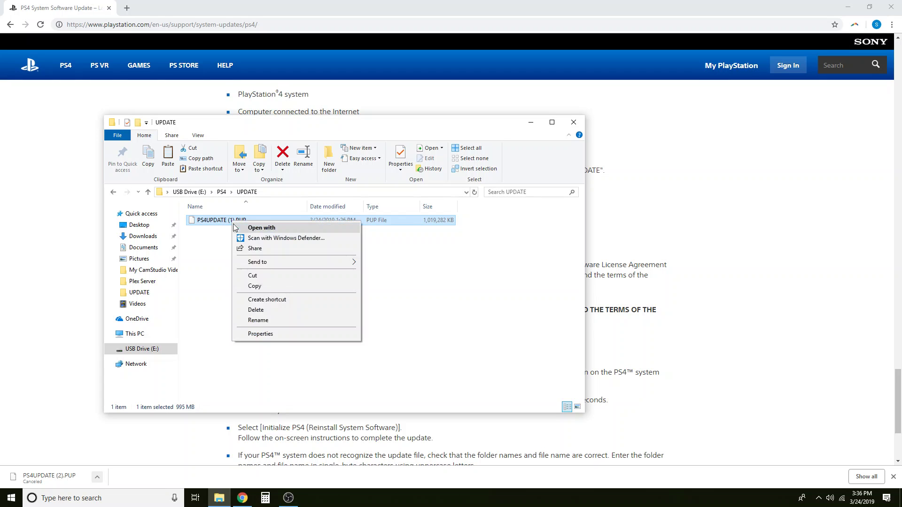
{"action": "left_click", "coordinate": [270, 320]}
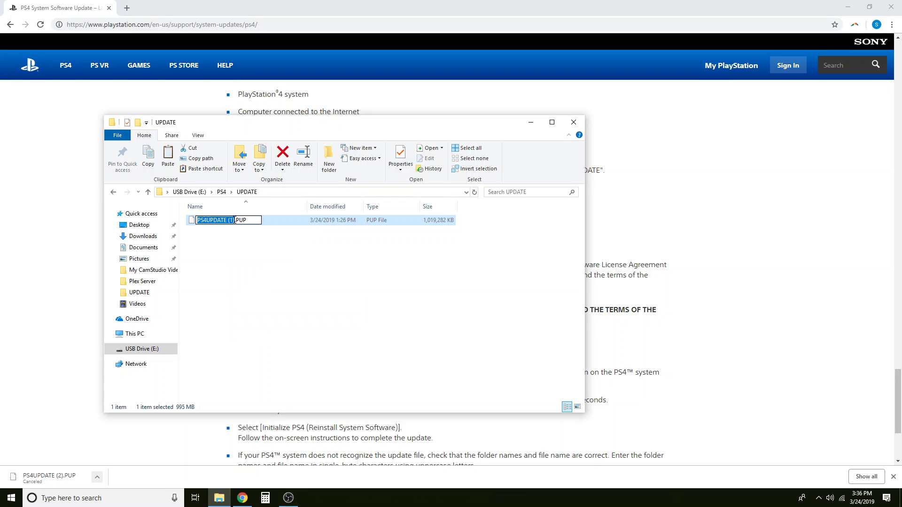
{"action": "left_click", "coordinate": [234, 220]}
{"action": "key", "text": "BackSpace"}
{"action": "key", "text": "BackSpace"}
{"action": "key", "text": "BackSpace"}
{"action": "key", "text": "BackSpace"}
{"action": "left_click", "coordinate": [328, 272]}
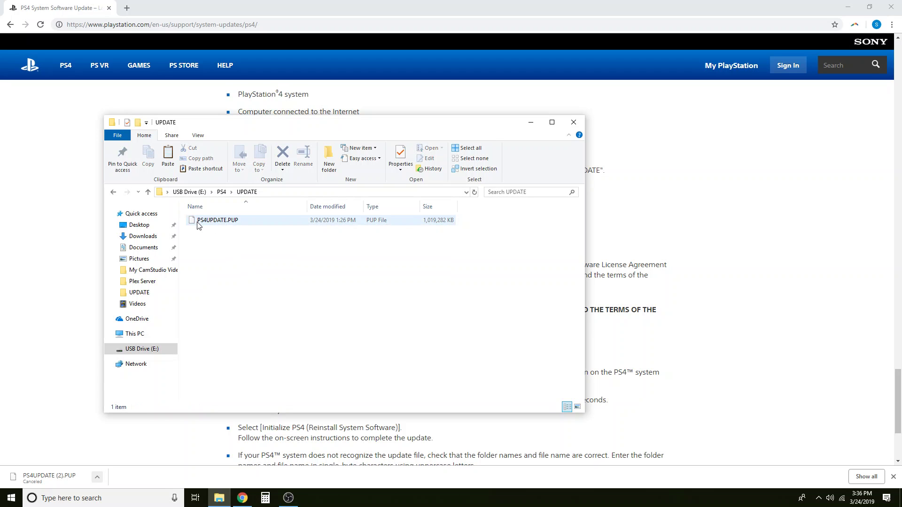